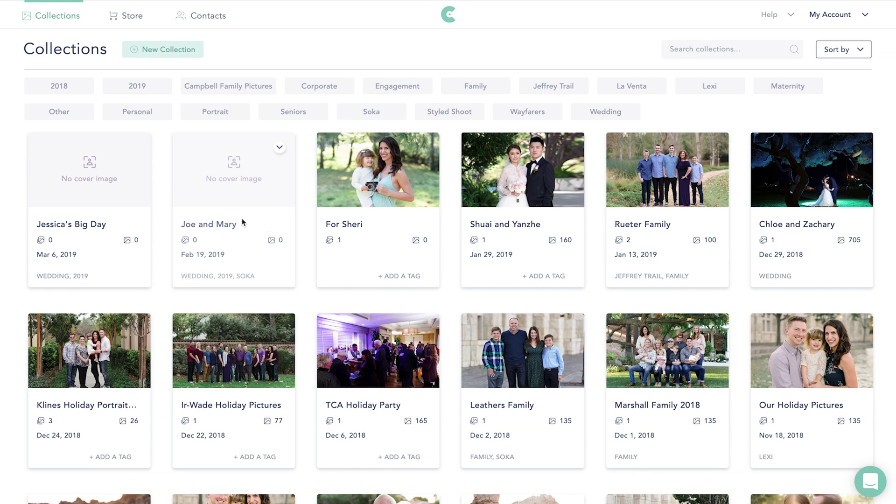
Step: Open the Joe and Mary collection and go to its Gallery Settings
left_click(242, 226)
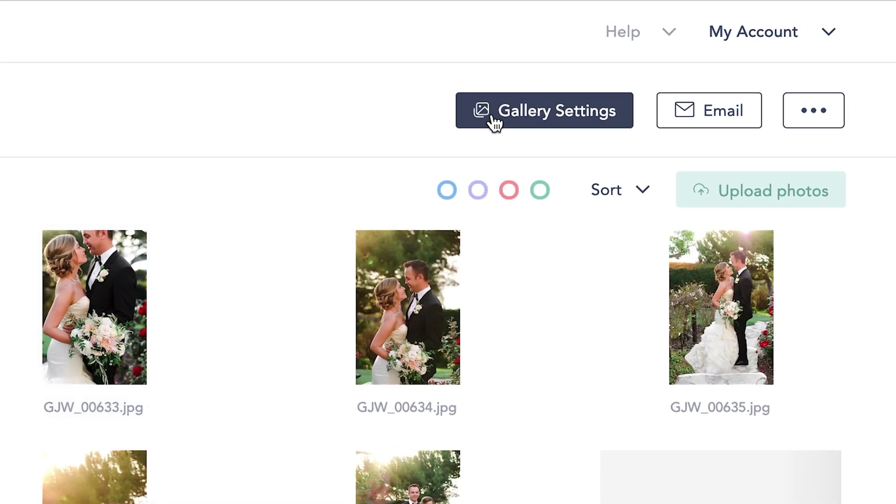
left_click(494, 123)
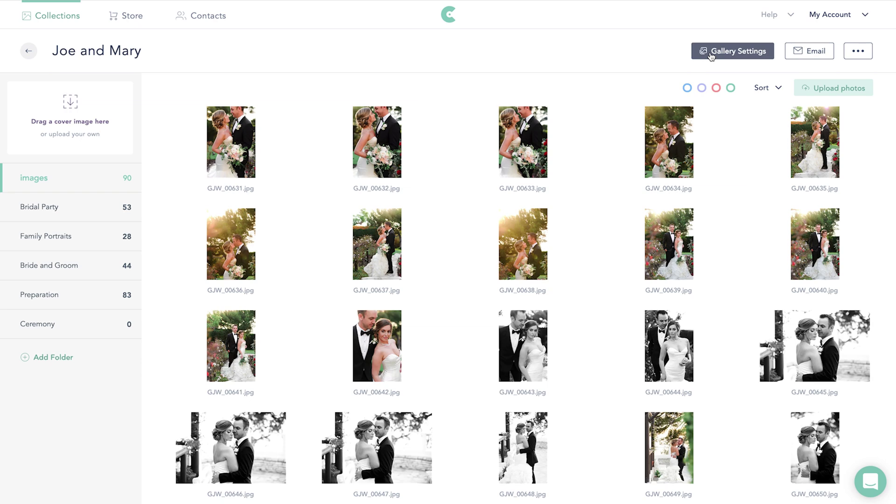
Step: Name the gallery Joe and Mary's Wedding, hide only the images folder, and enable Display In Portfolio
left_click(711, 55)
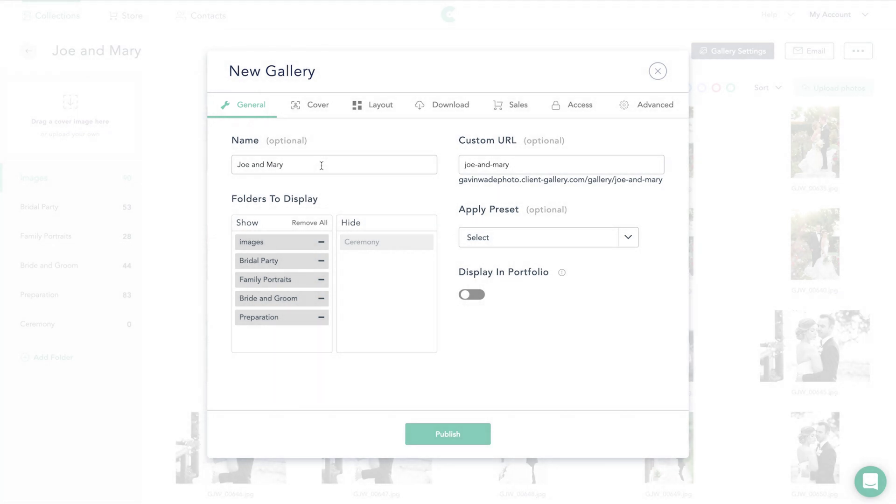
left_click(323, 164)
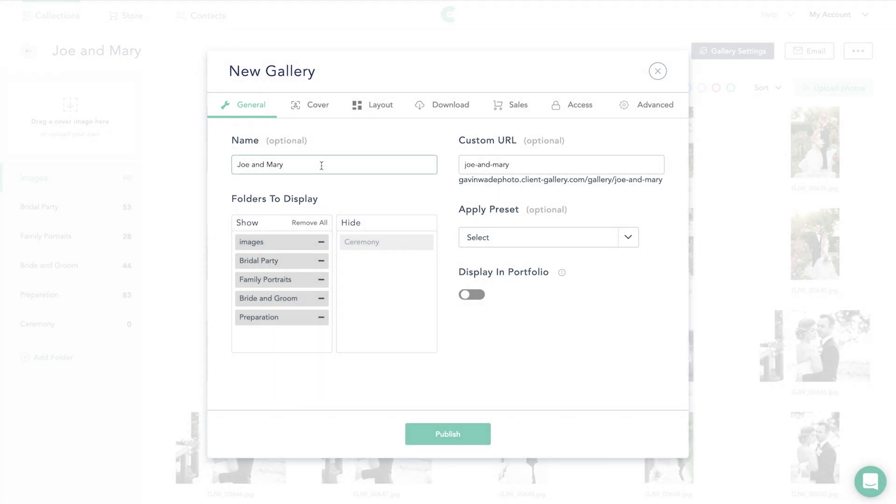
type("'s Wedding")
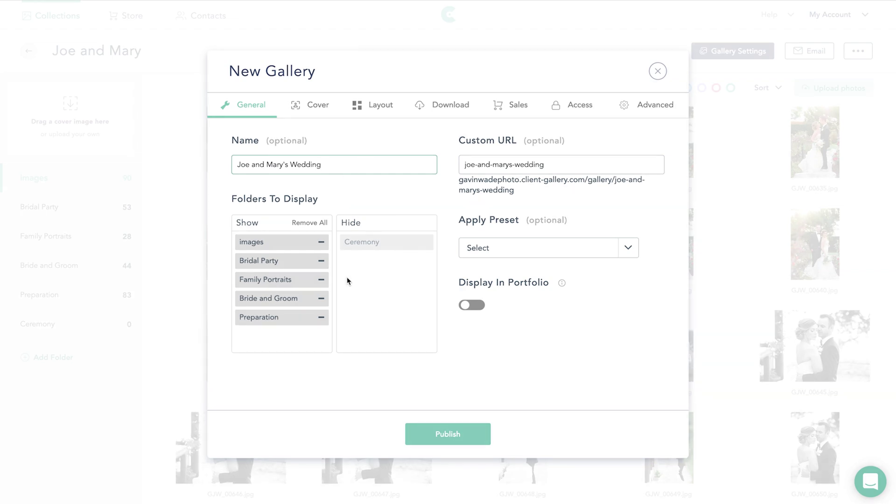
left_click(321, 241)
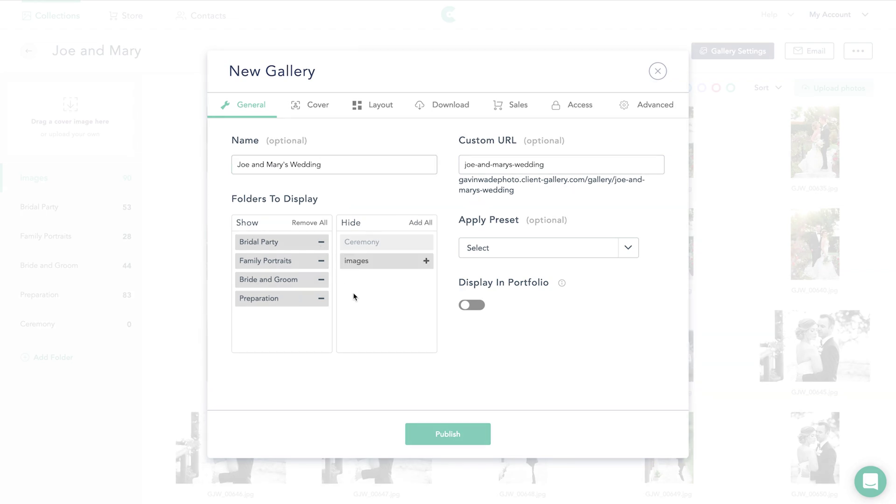
left_click(322, 279)
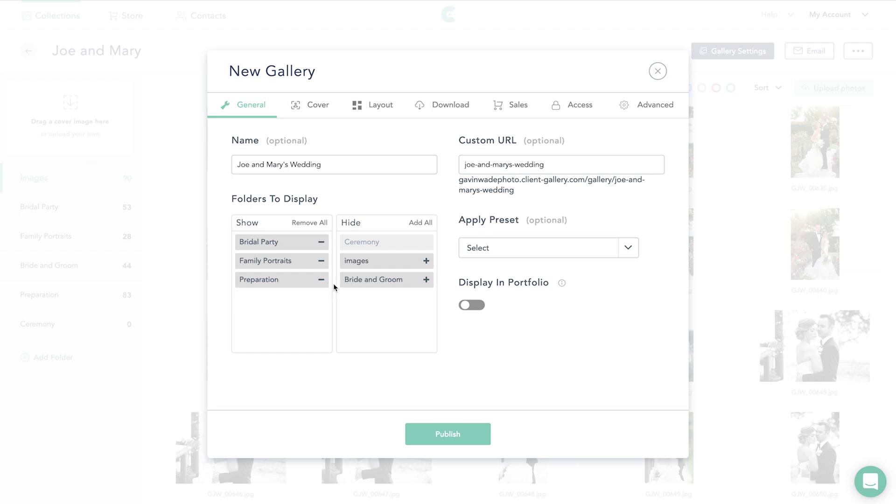
left_click(426, 279)
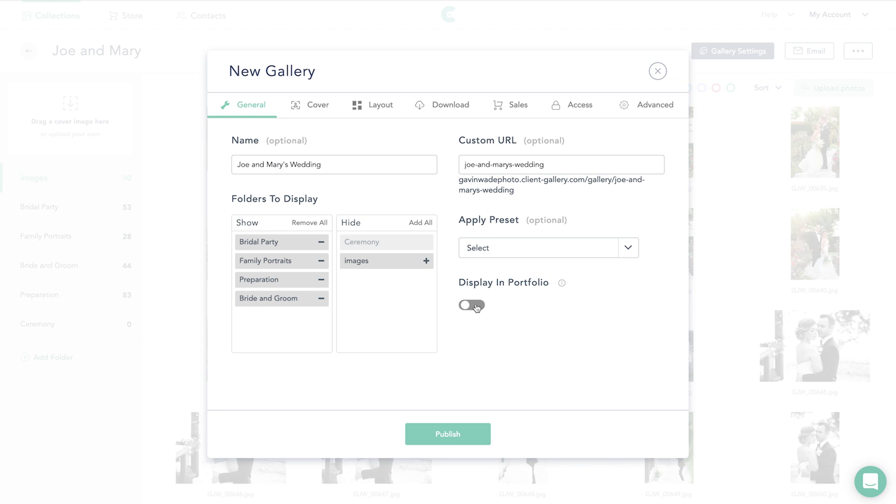
left_click(473, 306)
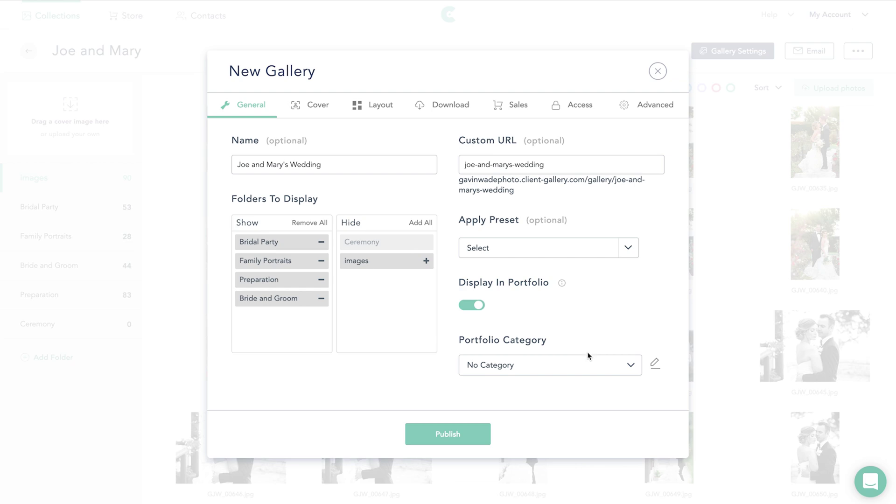
left_click(592, 366)
scroll(597, 348, "down", 2)
scroll(596, 348, "down", 3)
scroll(598, 349, "down", 2)
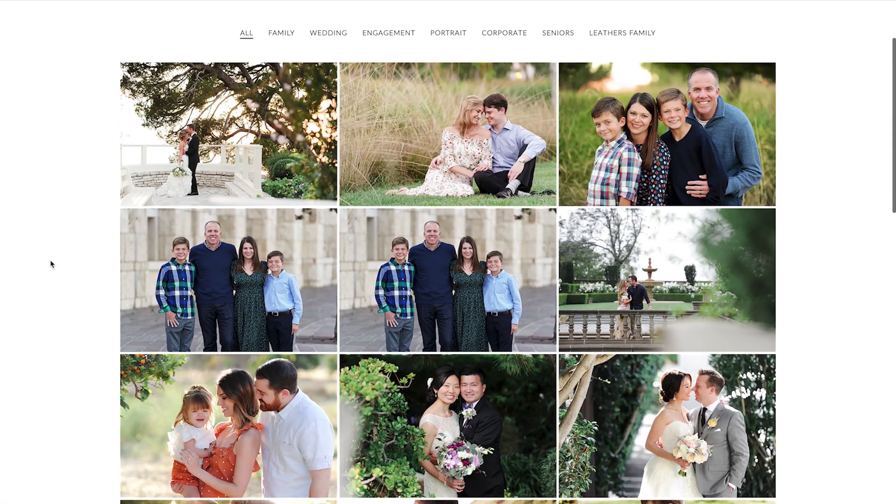
scroll(50, 264, "up", 1)
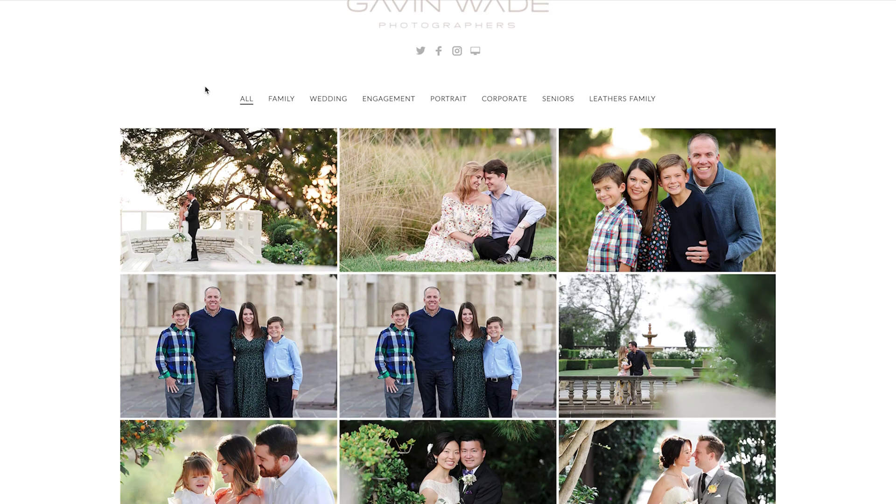
left_click(279, 101)
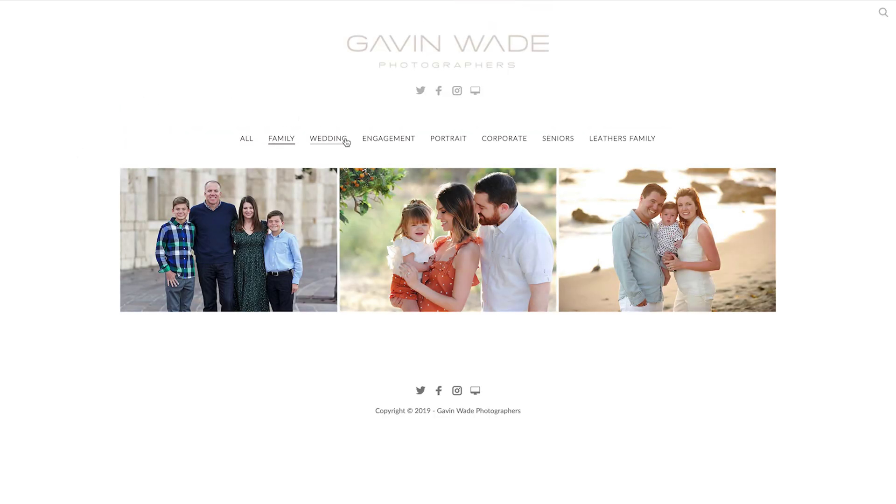
left_click(386, 142)
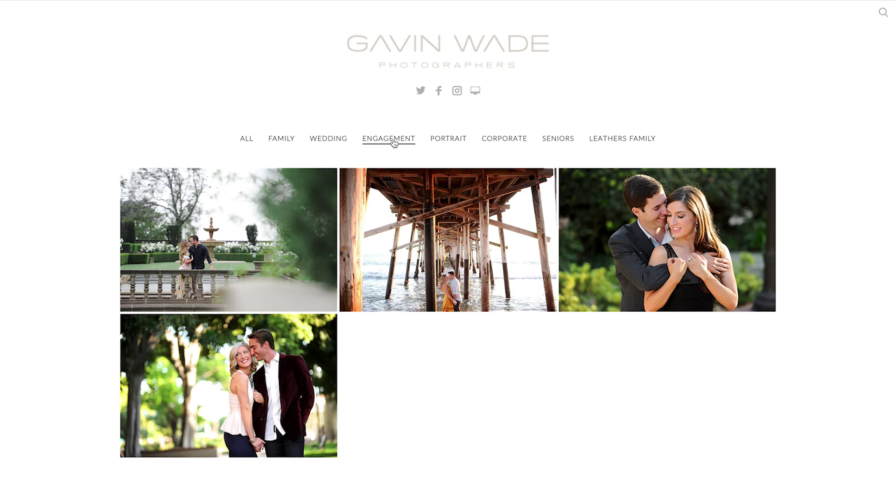
left_click(511, 143)
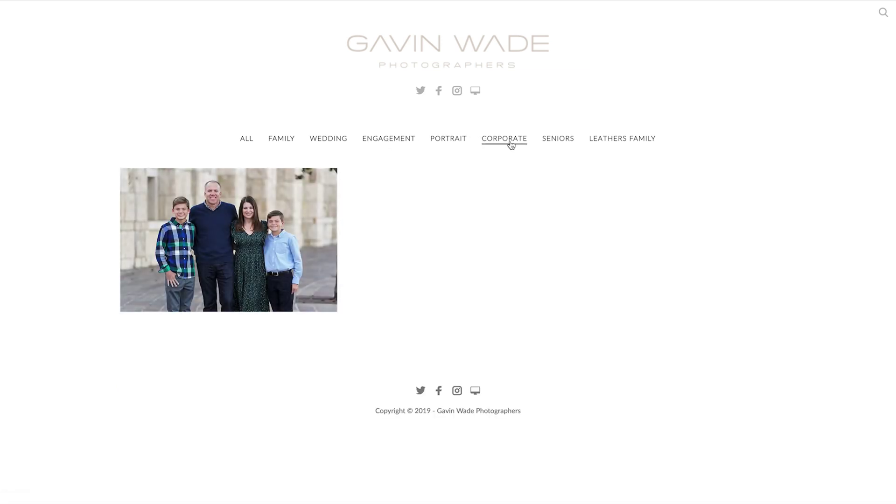
left_click(510, 145)
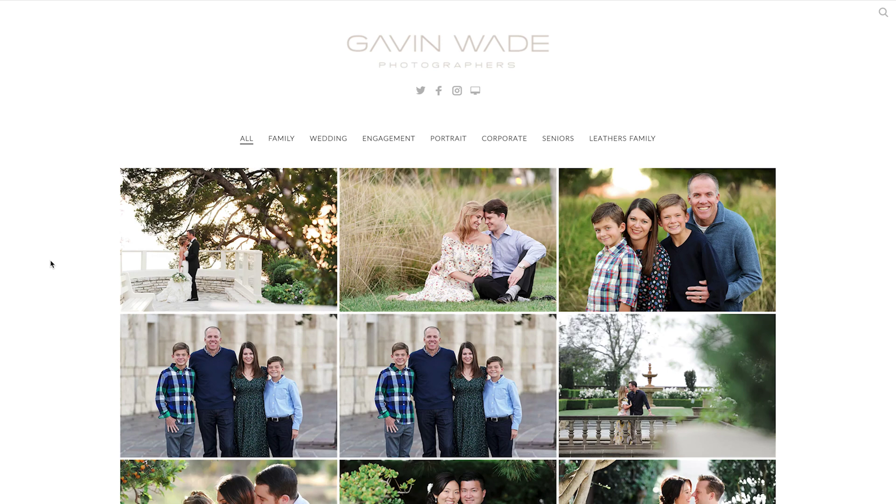
scroll(51, 264, "down", 2)
scroll(50, 264, "down", 2)
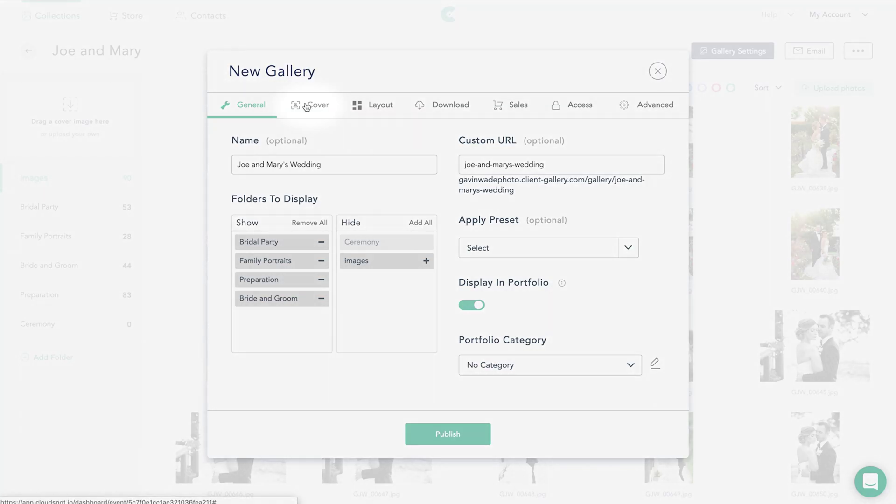
Step: Preview Bottom Fade and Portrait covers, then choose the Matte Two cover layout
left_click(312, 105)
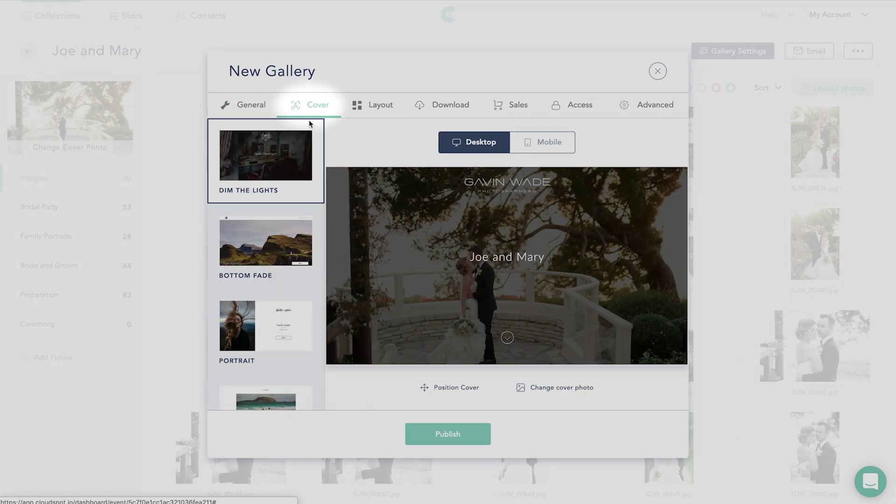
left_click(261, 244)
scroll(265, 247, "down", 1)
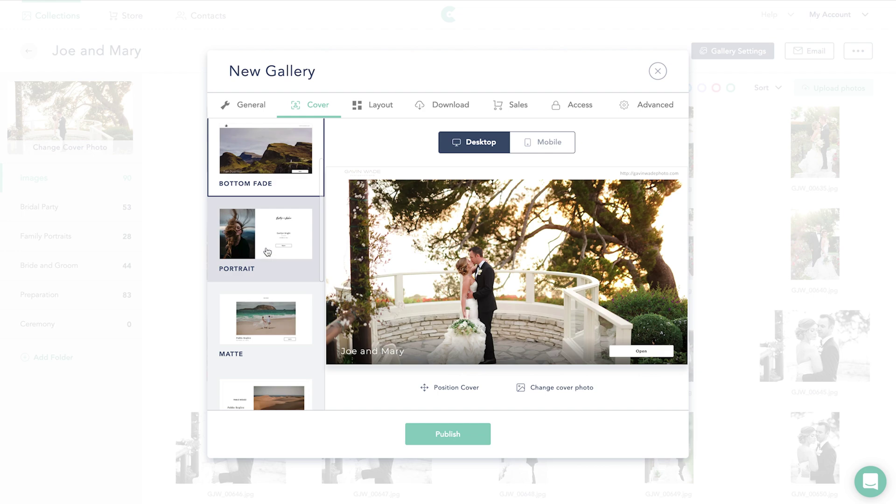
left_click(267, 251)
scroll(266, 259, "down", 2)
scroll(262, 281, "down", 1)
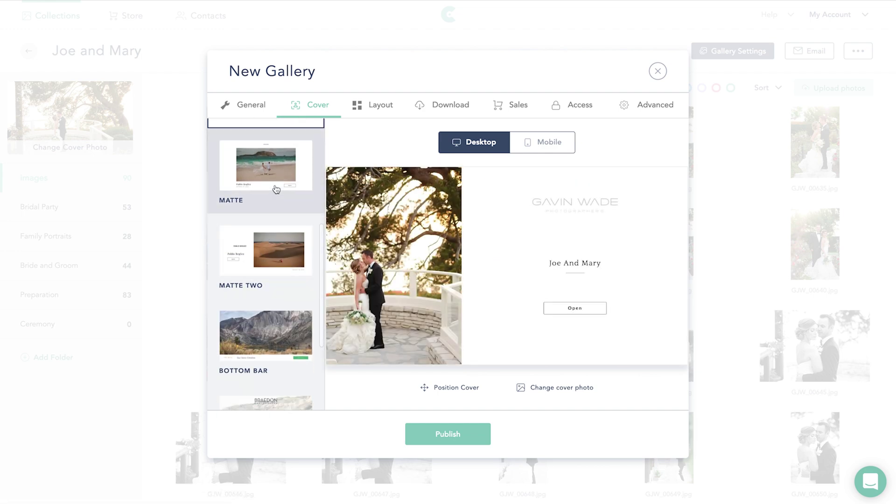
left_click(273, 240)
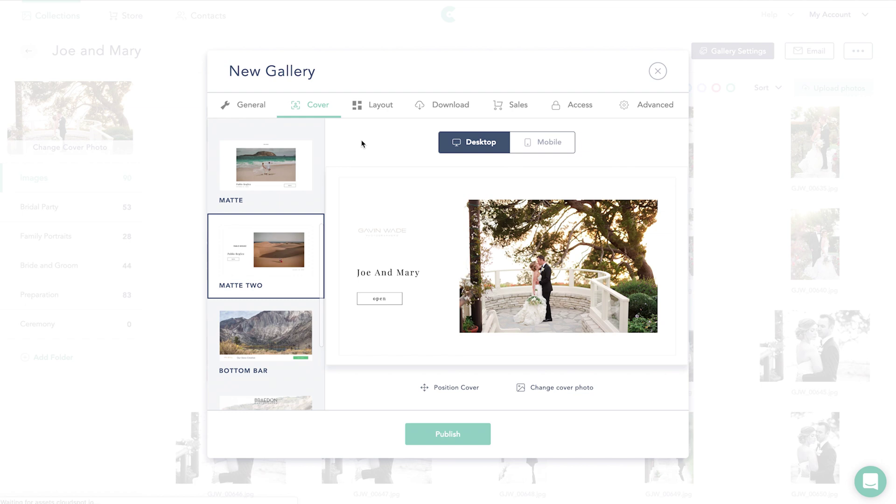
Step: Set the gallery layout to Large Column, keeping Original padding after trying Wide
left_click(373, 107)
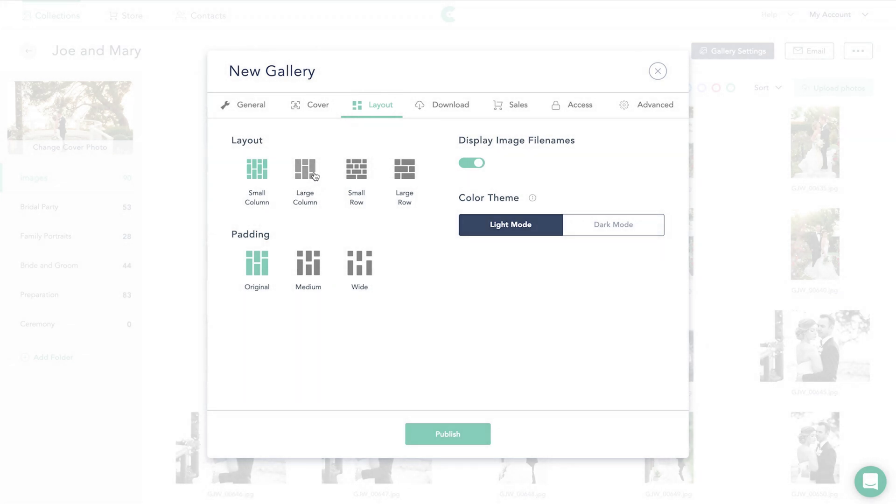
left_click(313, 176)
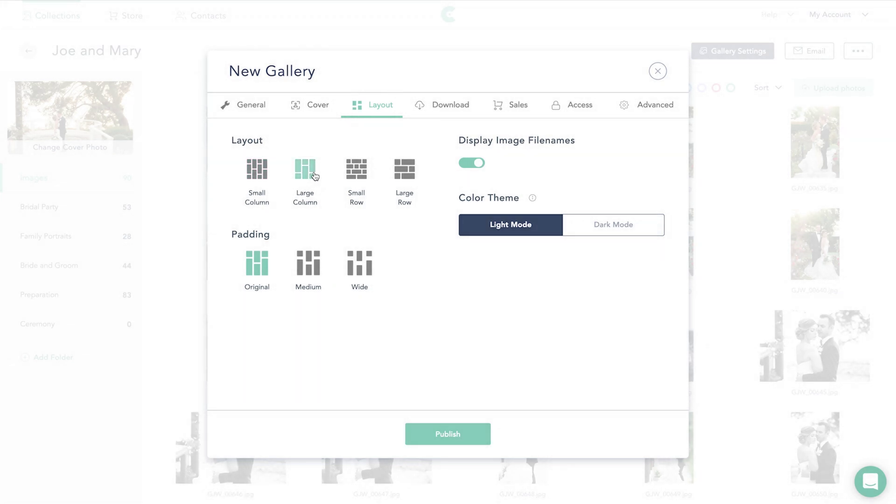
left_click(355, 275)
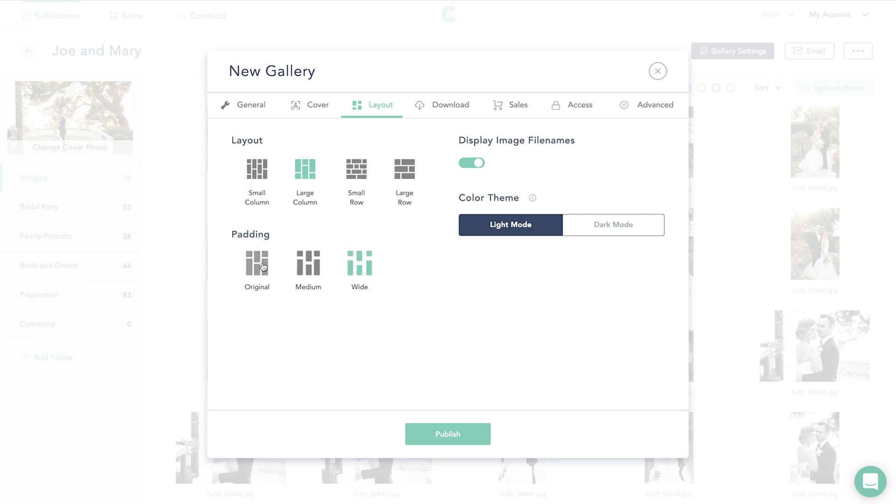
left_click(262, 267)
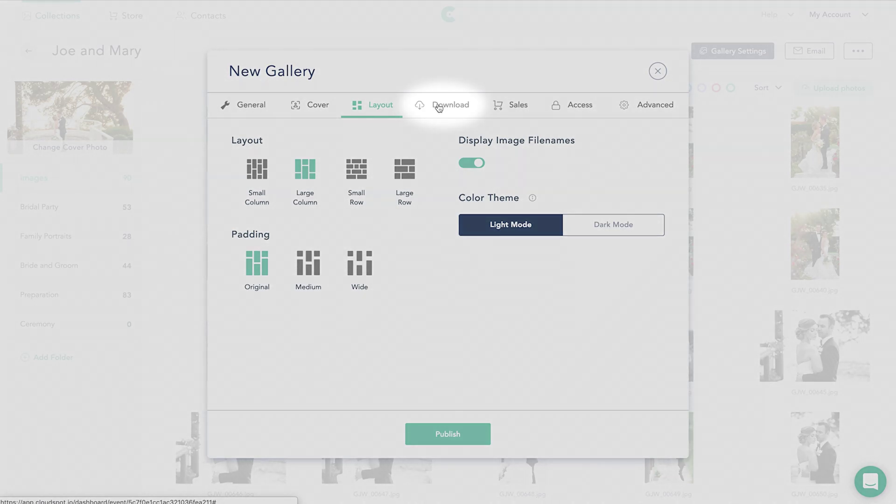
Step: Allow client downloads with a custom maximum image dimension in the Download settings
left_click(438, 107)
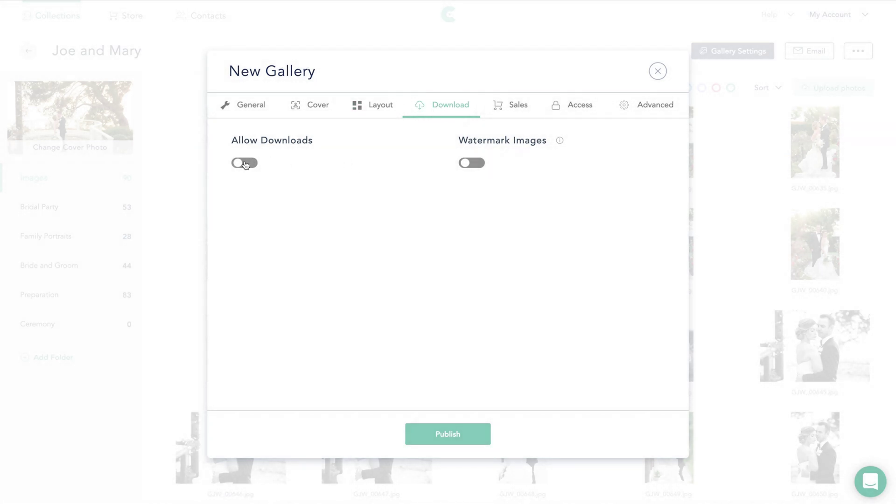
left_click(245, 164)
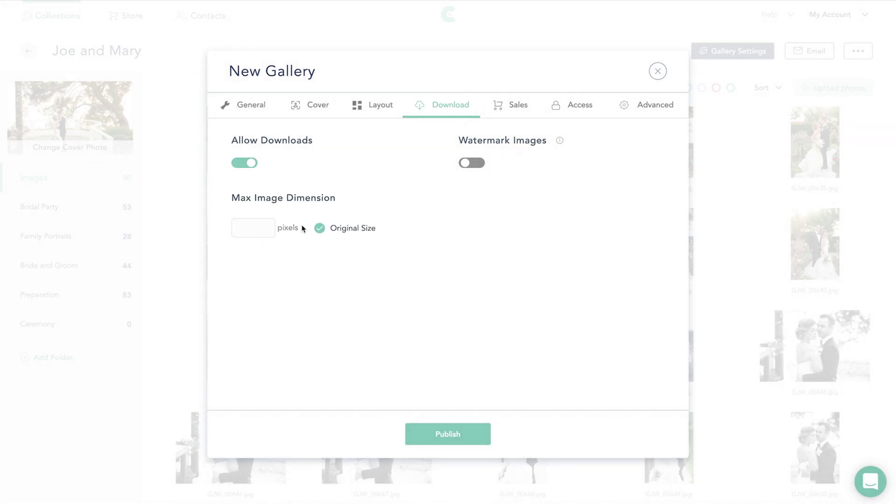
left_click(319, 229)
type("3000")
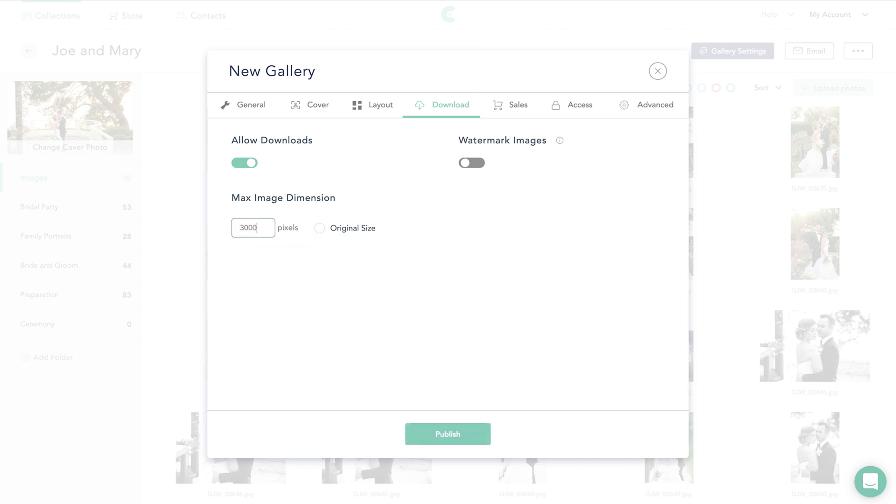
left_click(399, 212)
Step: Turn on Watermark Images and leave Allow Downloads switched off
left_click(244, 165)
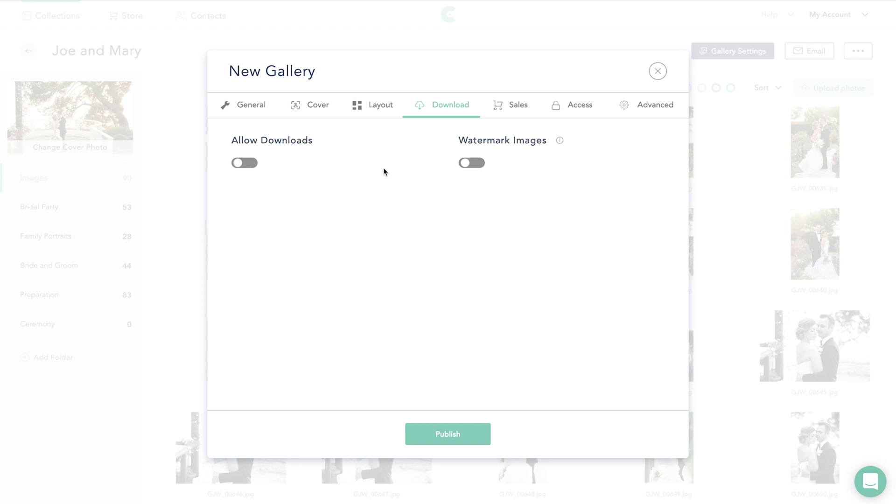
left_click(236, 162)
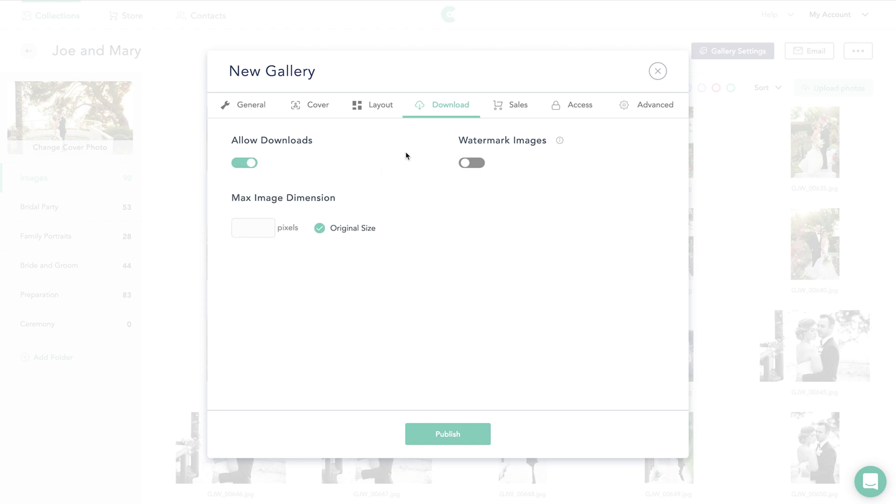
left_click(474, 164)
left_click(251, 166)
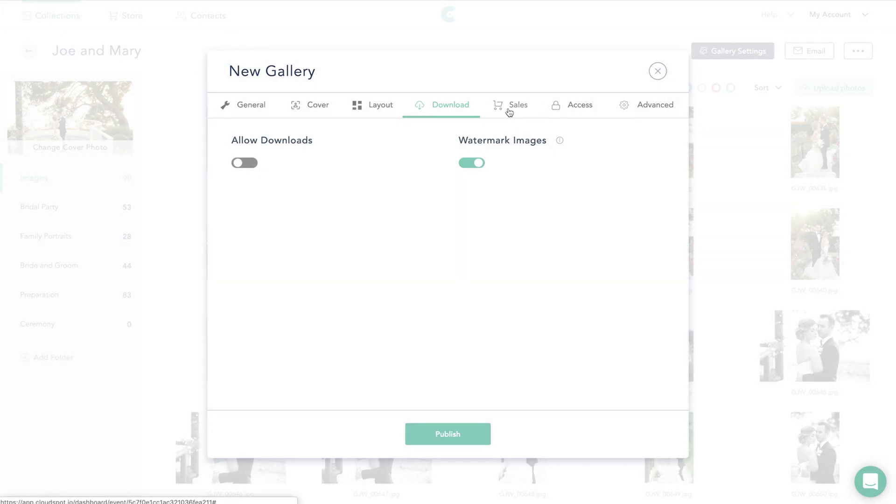
Step: Select the weddings catalog in the gallery's Sales settings
left_click(509, 111)
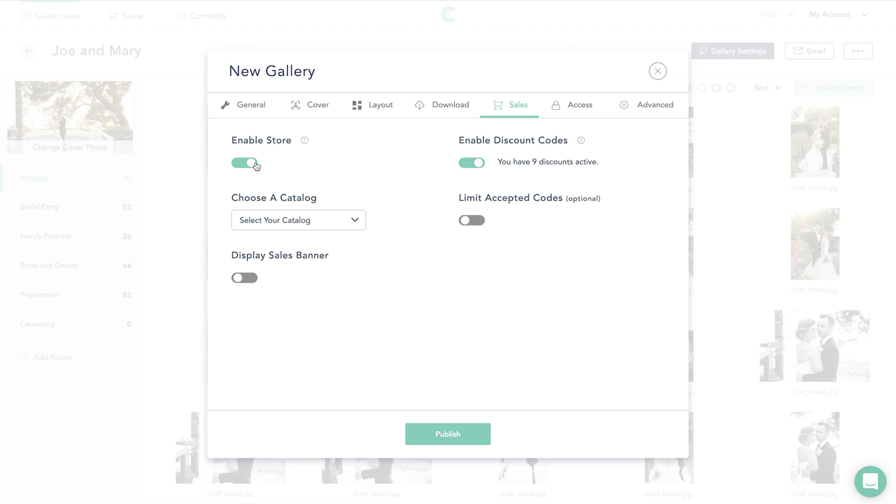
left_click(355, 217)
left_click(330, 245)
Step: Enable a 50%-off prints sales banner with the shopping cart icon
left_click(240, 277)
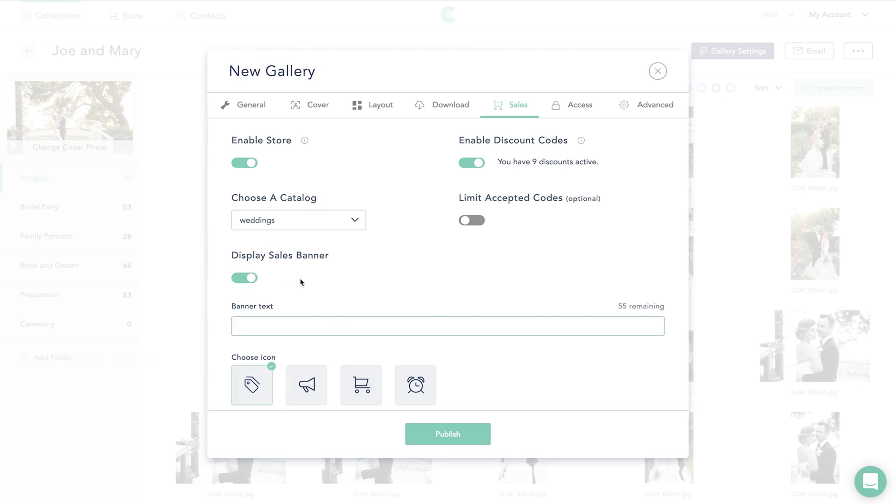
scroll(332, 294, "down", 1)
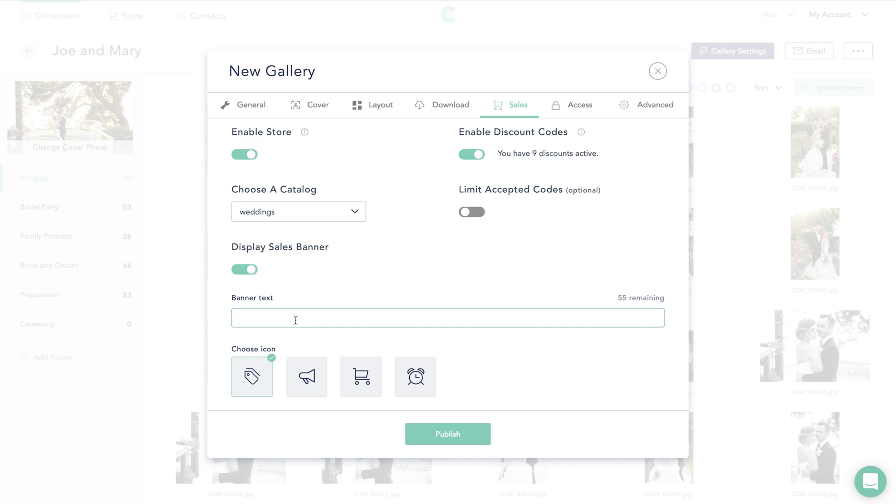
type("Prints 50% off! use code JOE")
type("MARY50")
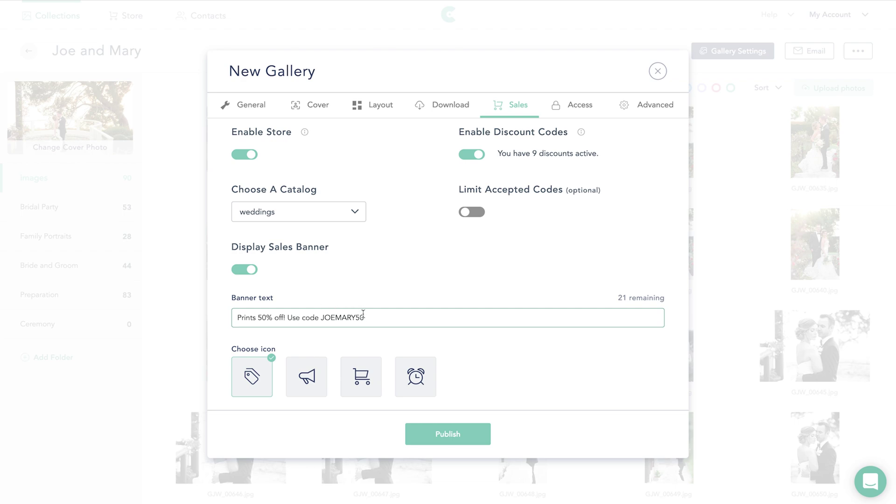
left_click(307, 376)
left_click(361, 379)
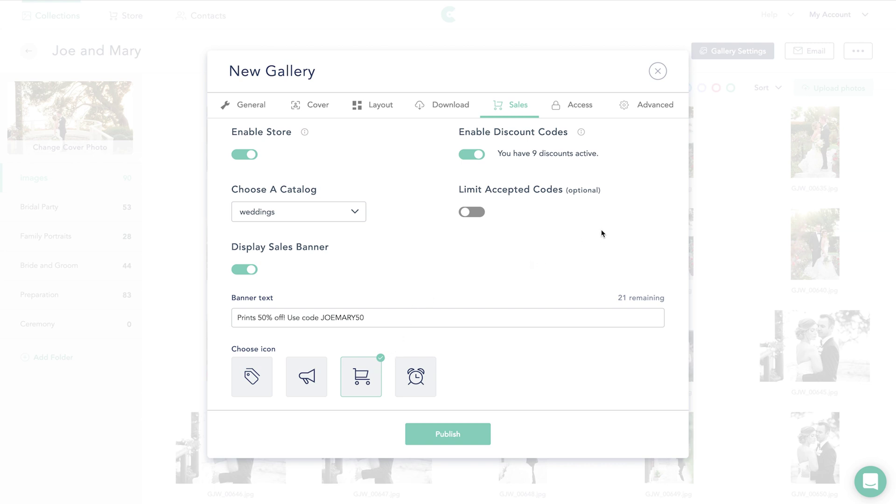
left_click(580, 106)
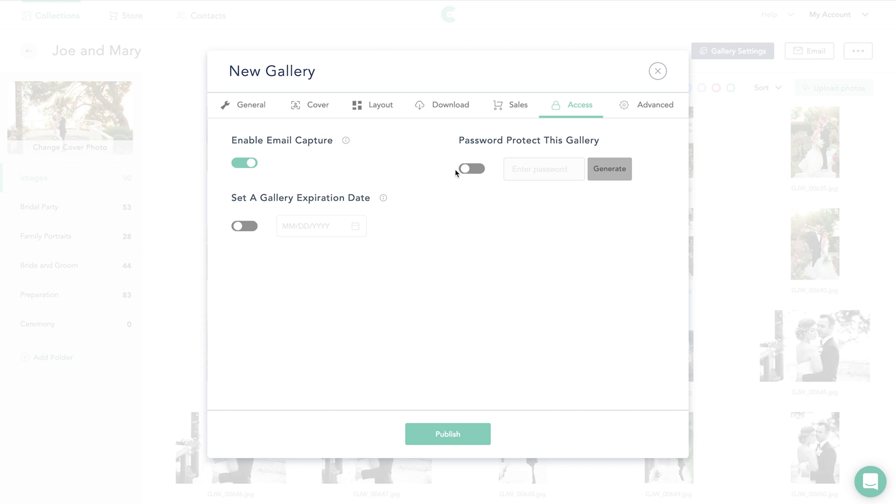
left_click(469, 175)
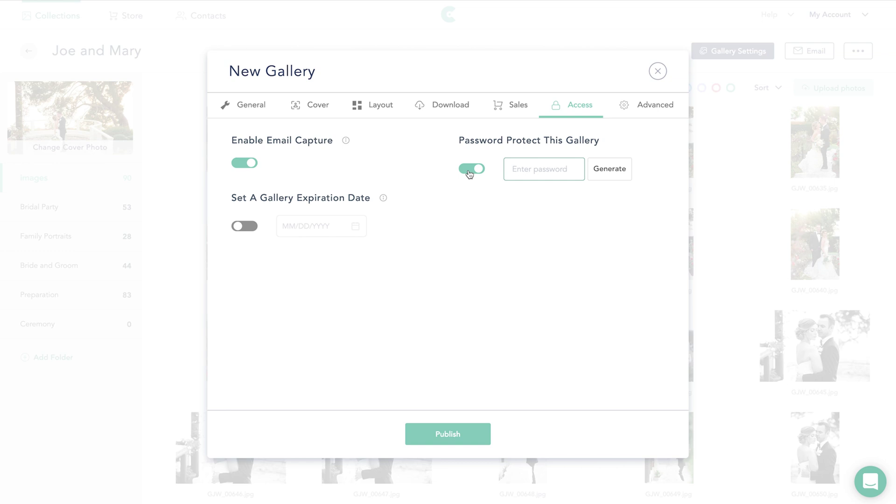
type("joeandmaryonly")
left_click(253, 227)
left_click(437, 248)
left_click(365, 319)
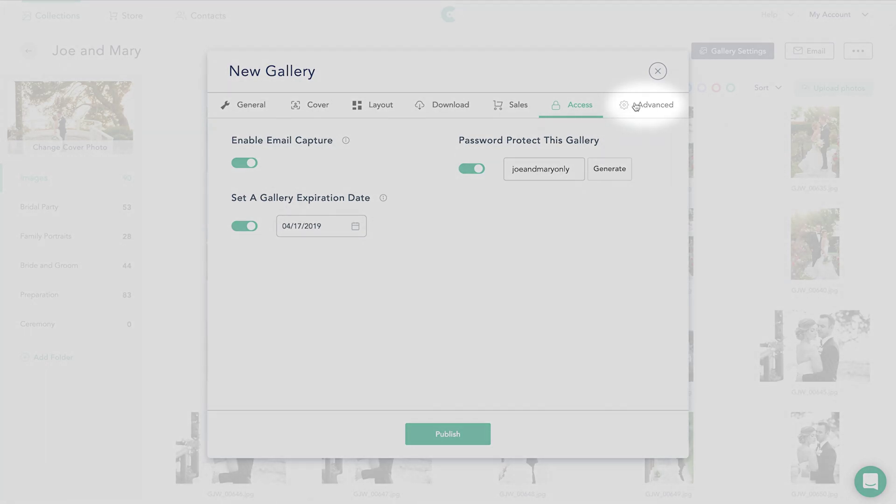
Step: View the Advanced settings and share the gallery link by text message
left_click(637, 106)
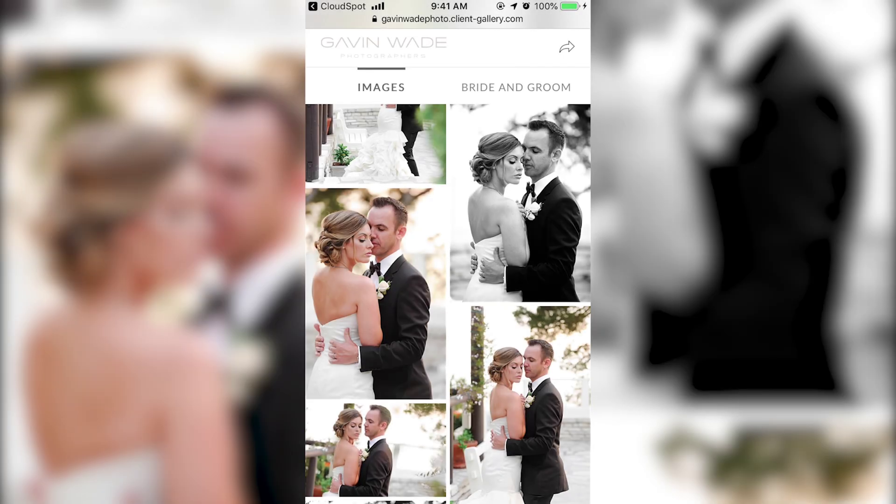
left_click(566, 46)
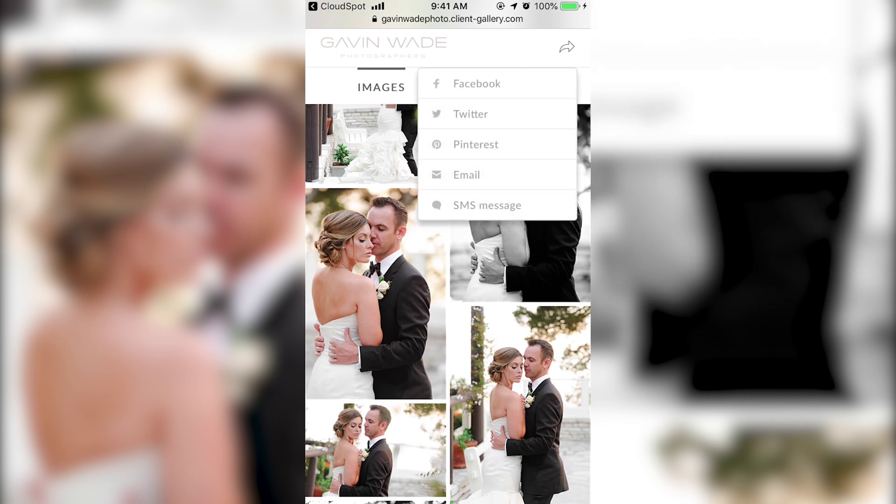
left_click(487, 206)
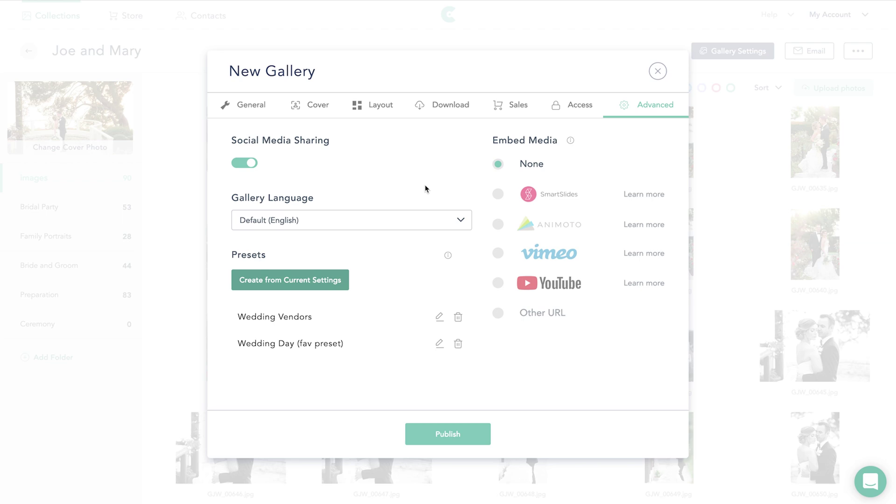
left_click(401, 224)
scroll(392, 282, "down", 5)
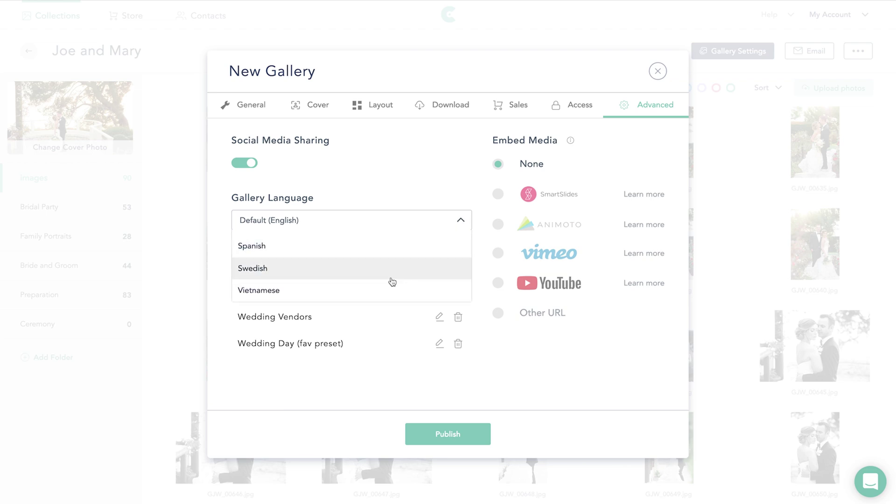
scroll(392, 282, "up", 3)
scroll(392, 282, "up", 2)
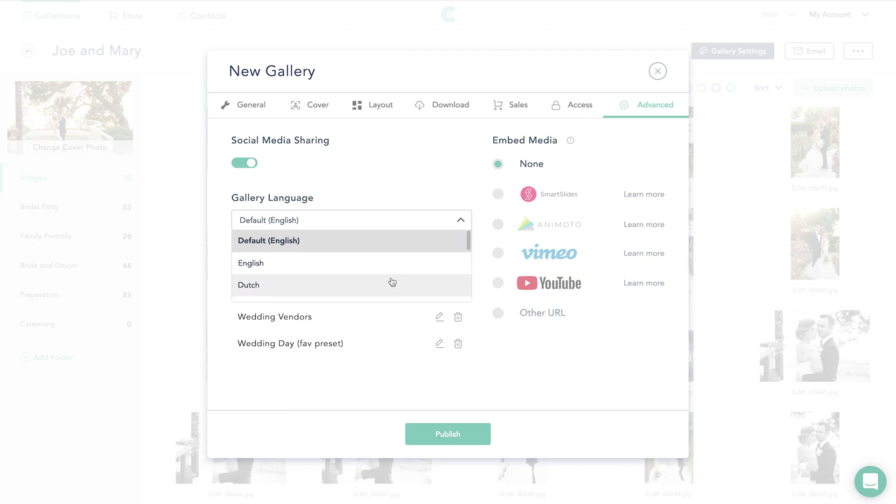
left_click(460, 224)
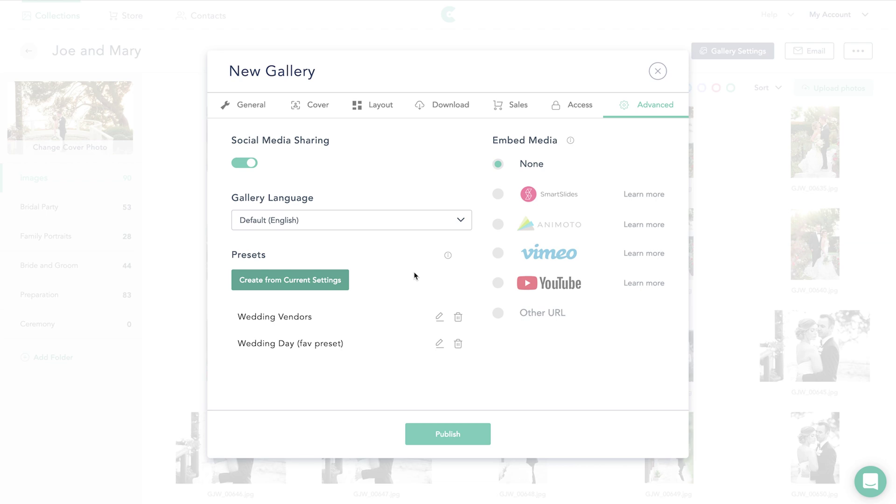
Step: Create a preset named Joe and Mary's Settings from the current settings and view it in the preset list
left_click(346, 284)
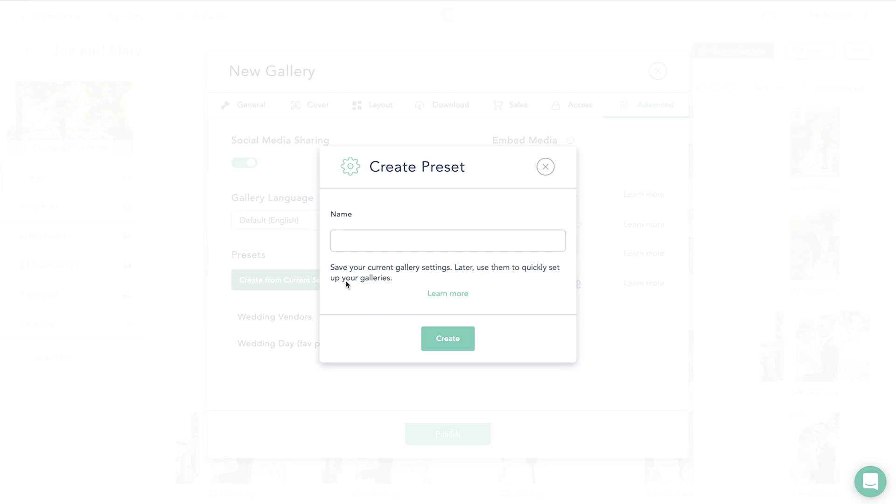
left_click(389, 244)
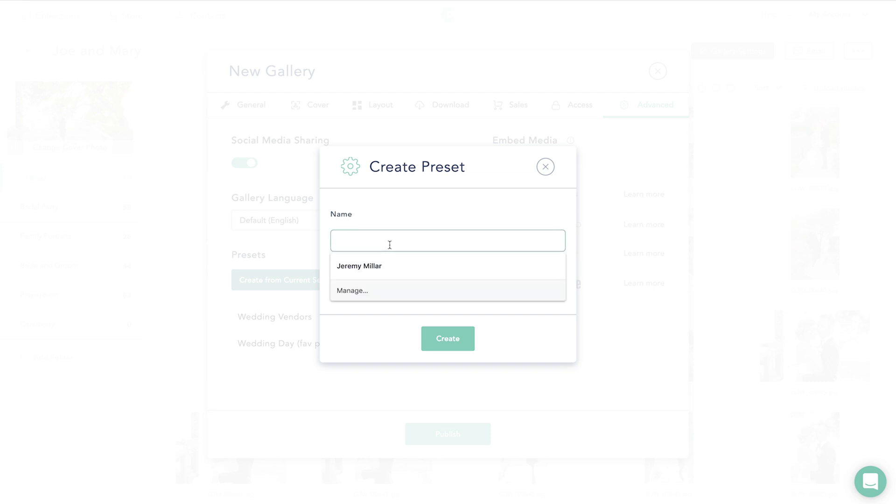
type("Joe and Mary's Settings")
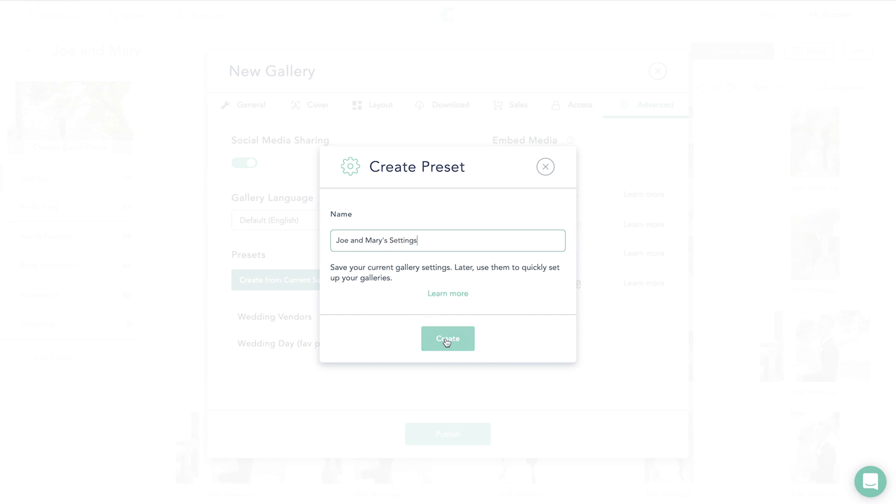
left_click(446, 341)
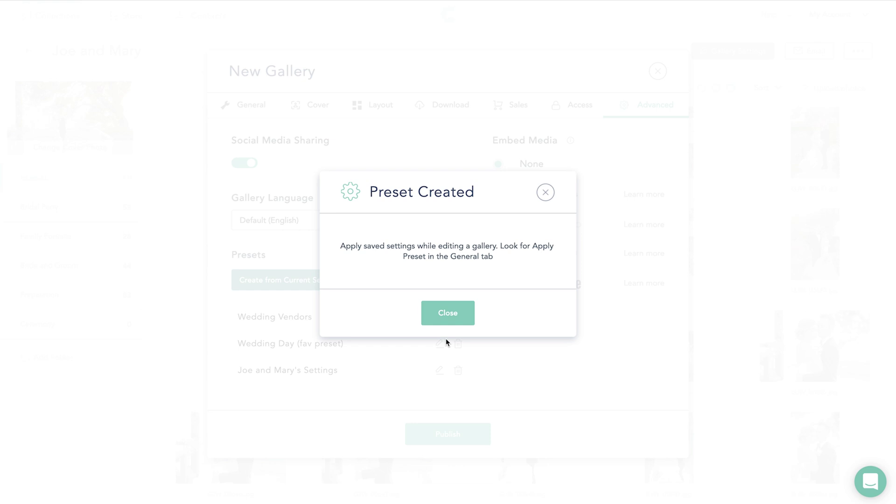
left_click(448, 313)
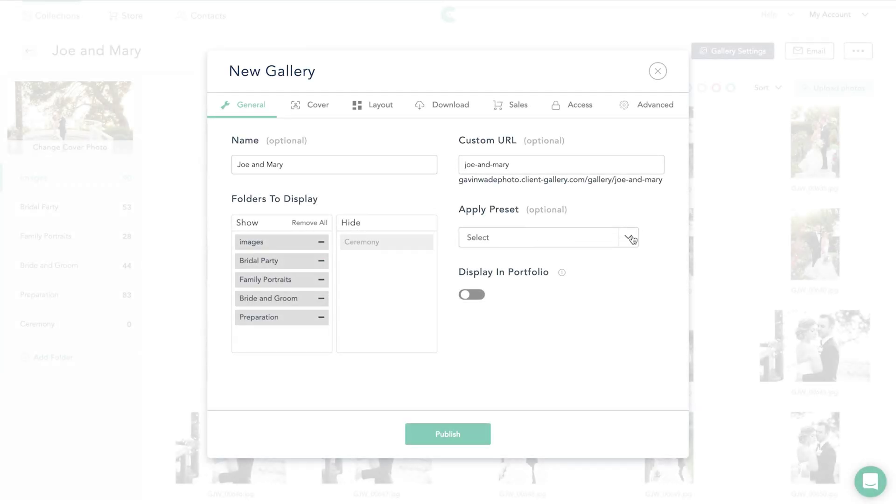
left_click(632, 240)
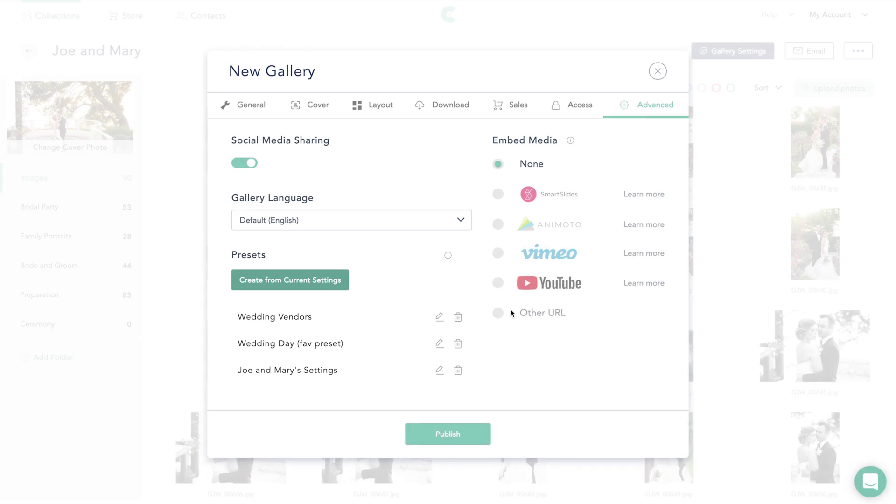
Step: Cycle through SmartSlides, Animoto, Vimeo and YouTube embed options, ending on Other URL
left_click(498, 195)
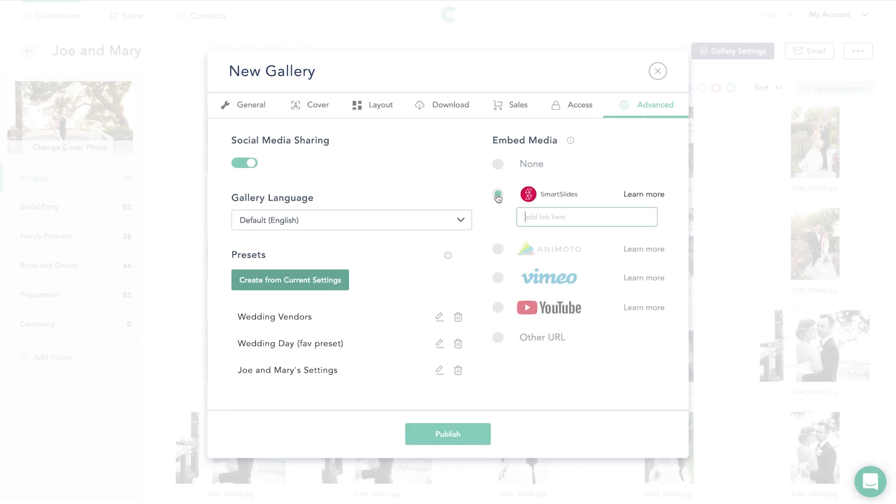
left_click(498, 250)
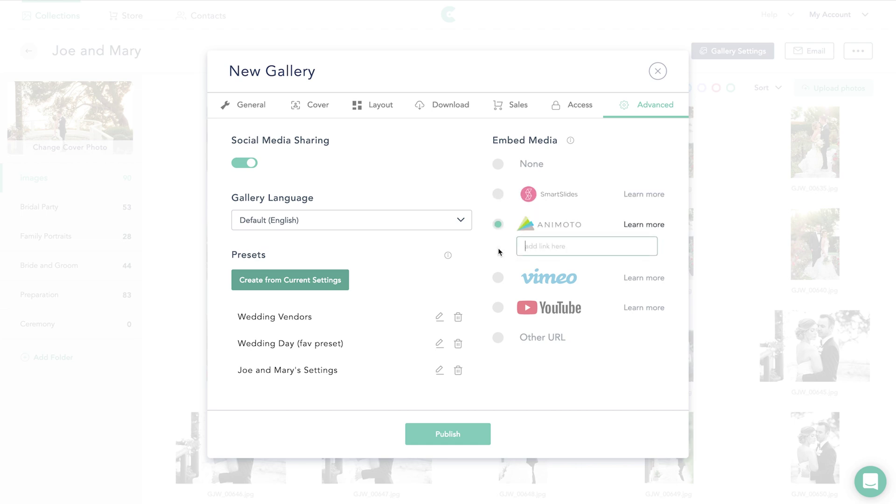
left_click(498, 277)
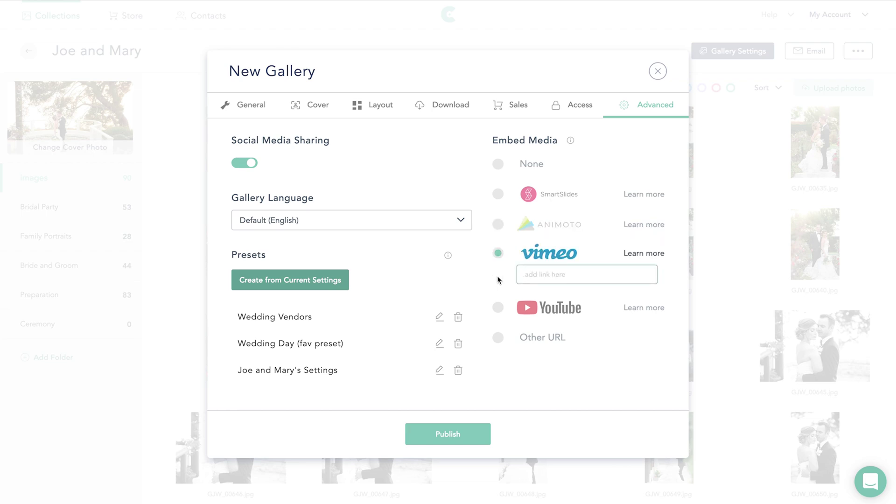
left_click(499, 310)
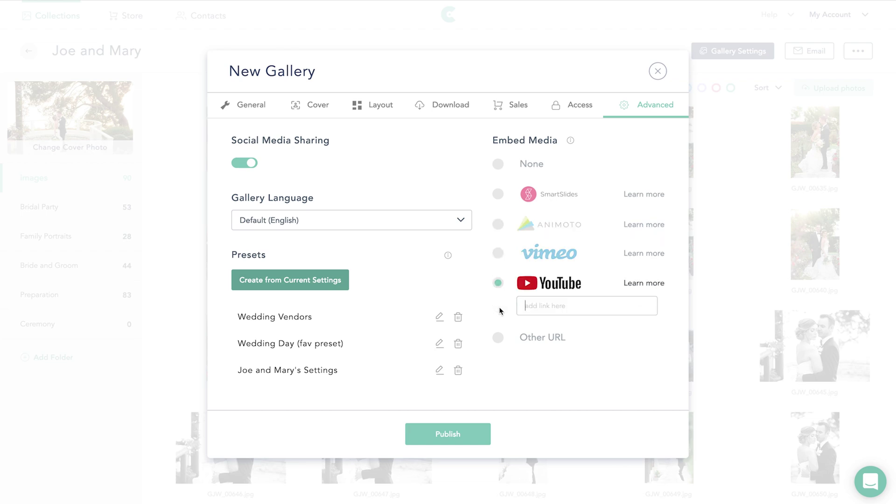
left_click(499, 340)
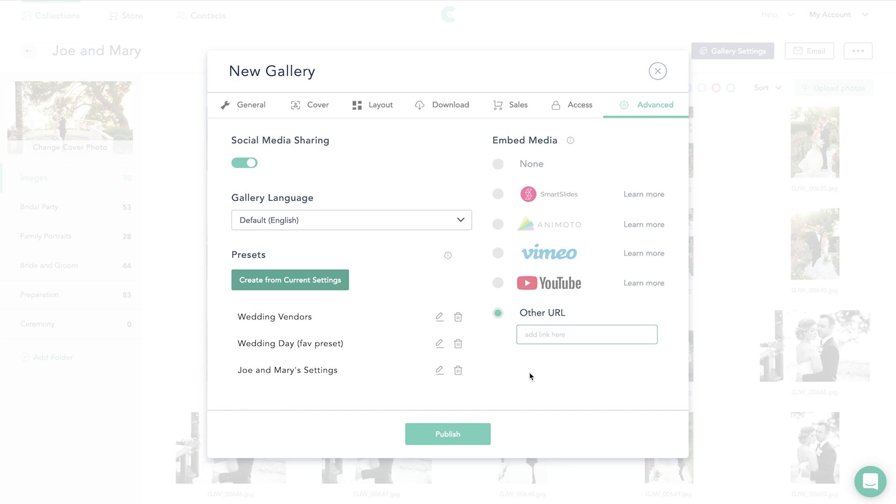
Step: Publish the Joe and Mary gallery and copy its share link
left_click(460, 439)
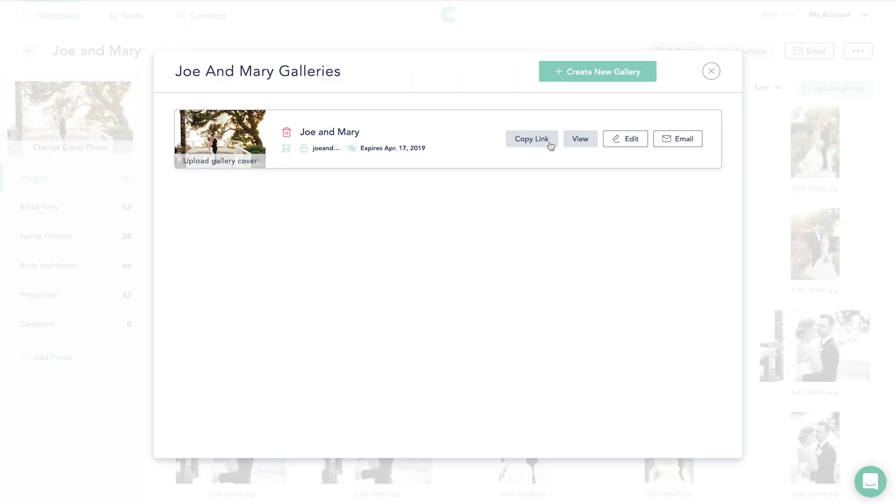
left_click(550, 146)
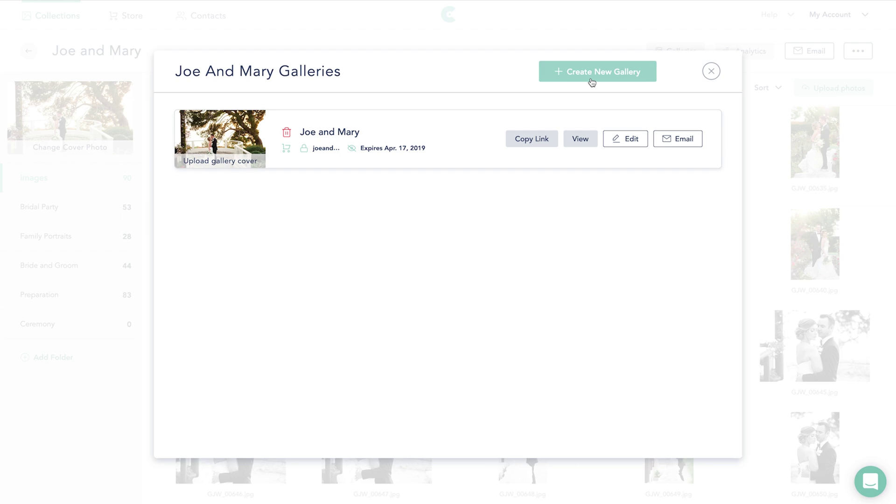
Step: Start a new gallery named For Clients (Prospective), hiding Bridal Party, Family Portraits and Preparation folders
left_click(592, 72)
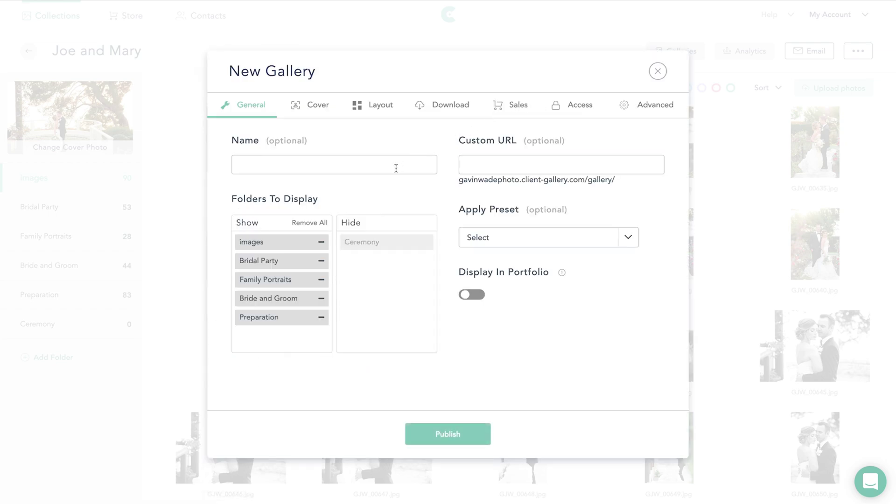
left_click(397, 168)
type("For Clients")
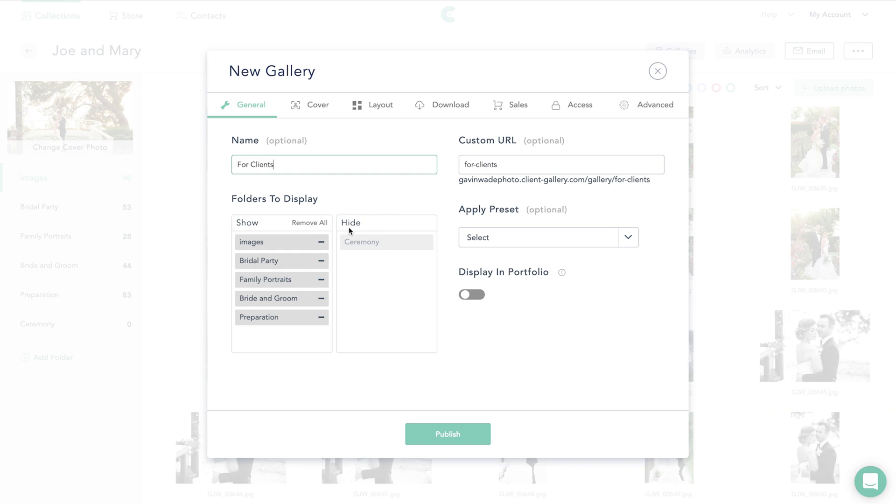
type(" (Prospective)")
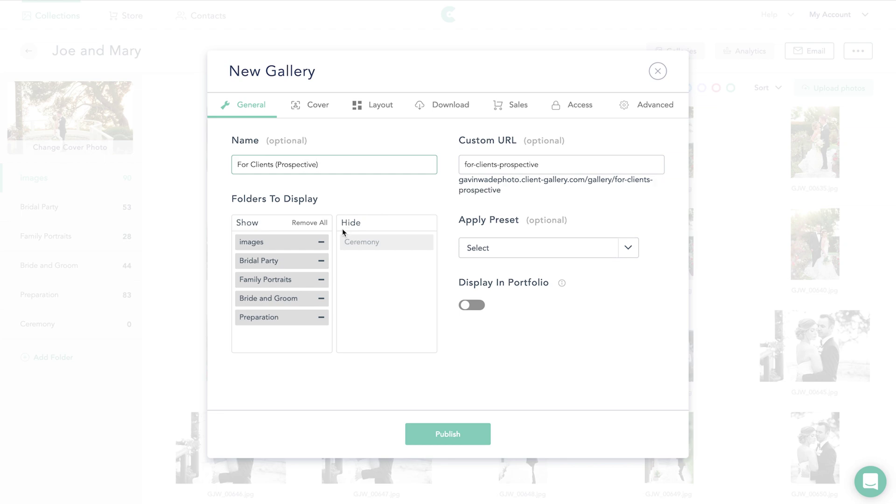
left_click(322, 261)
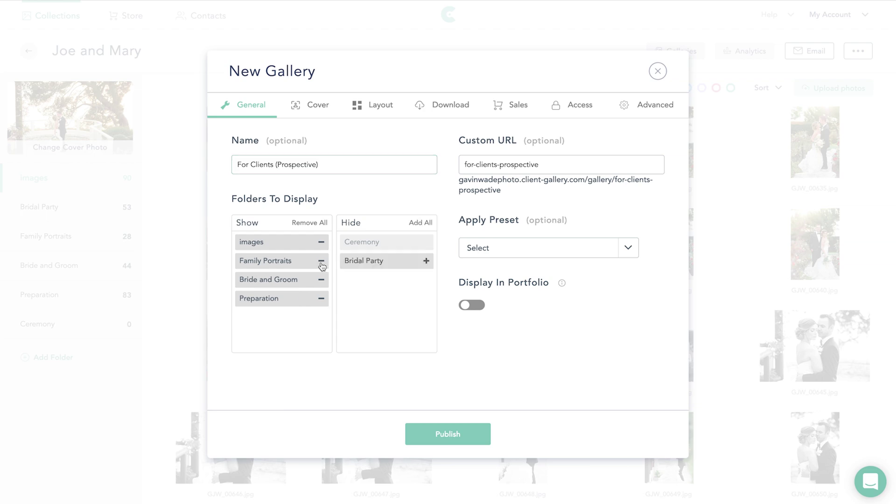
left_click(321, 261)
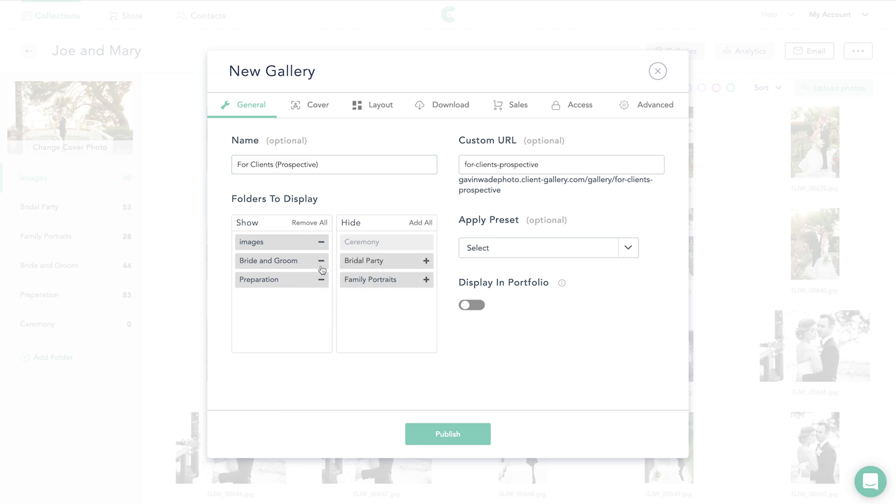
left_click(321, 279)
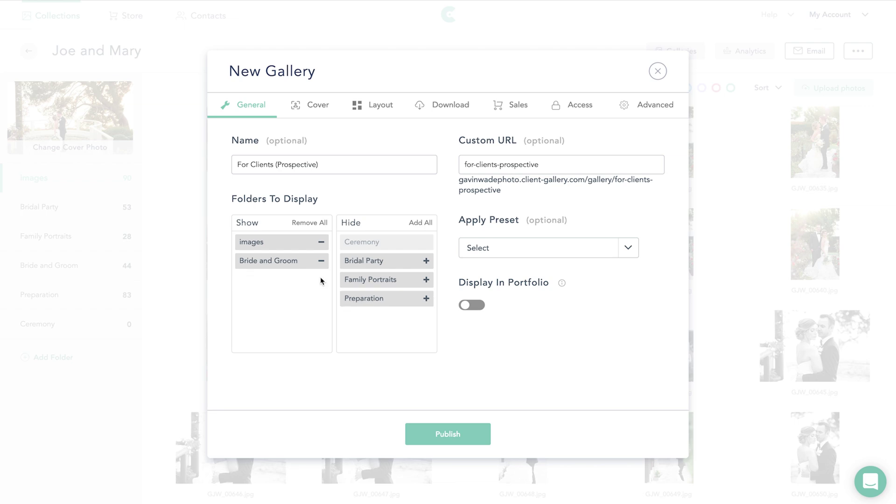
Step: Show the gallery in the portfolio under the Wedding category and publish it
left_click(467, 305)
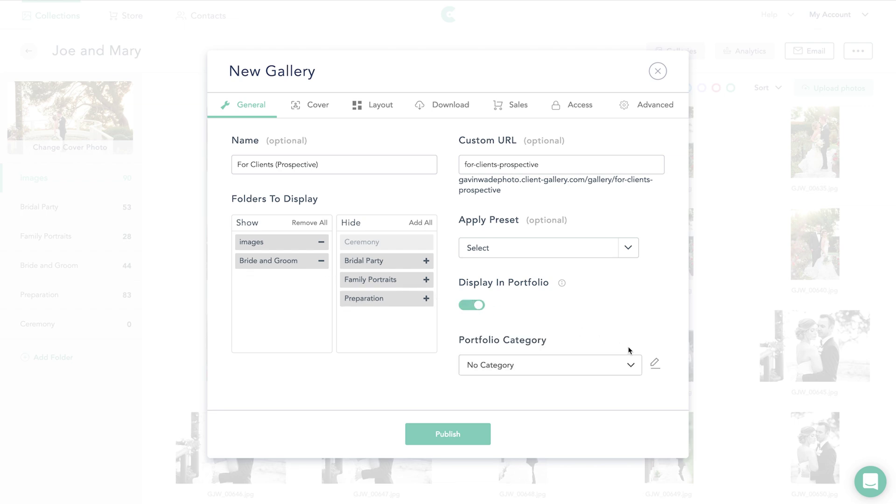
left_click(634, 375)
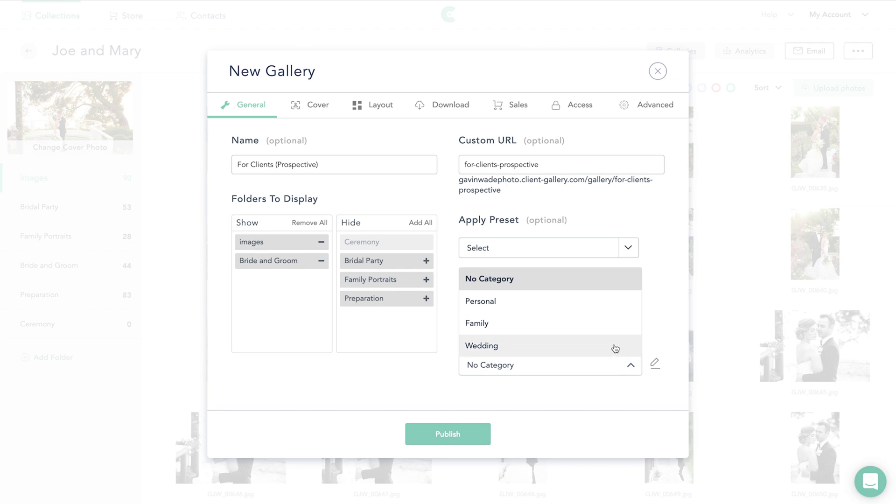
scroll(615, 348, "down", 1)
scroll(615, 348, "down", 1)
left_click(574, 305)
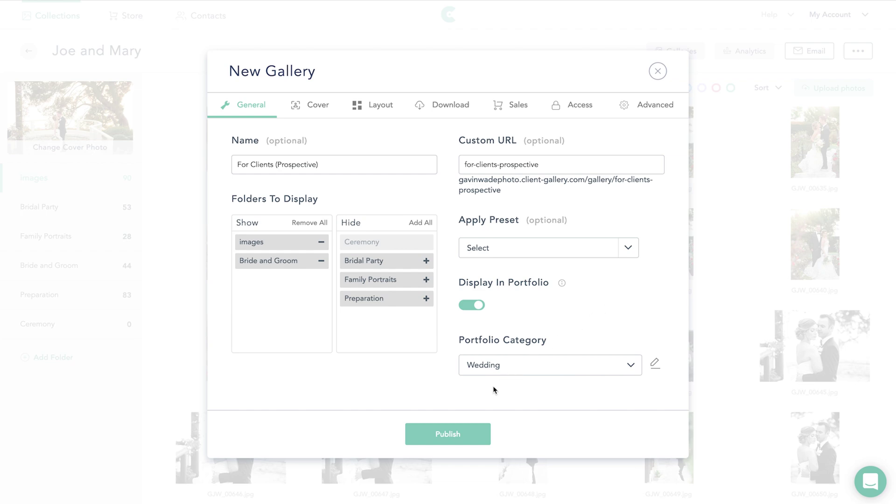
left_click(462, 434)
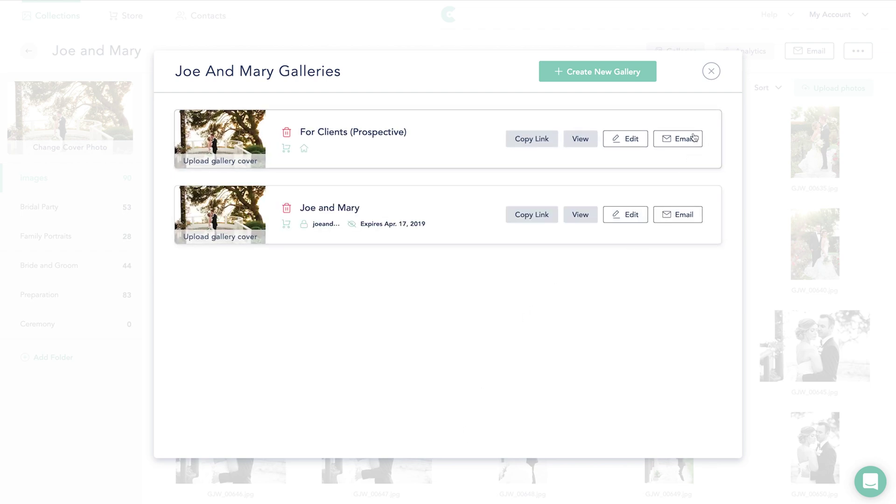
Step: Close the Galleries dialog and go back to the all-collections grid
left_click(712, 72)
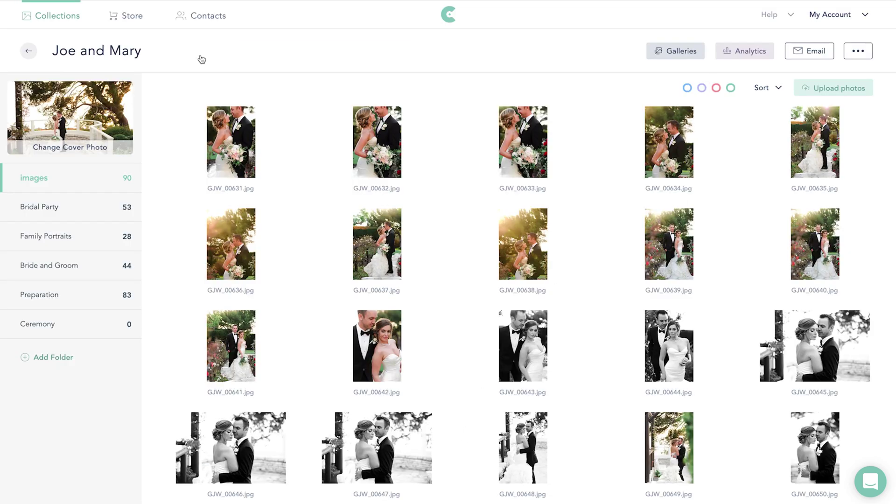
left_click(29, 53)
scroll(304, 229, "down", 1)
scroll(306, 233, "down", 2)
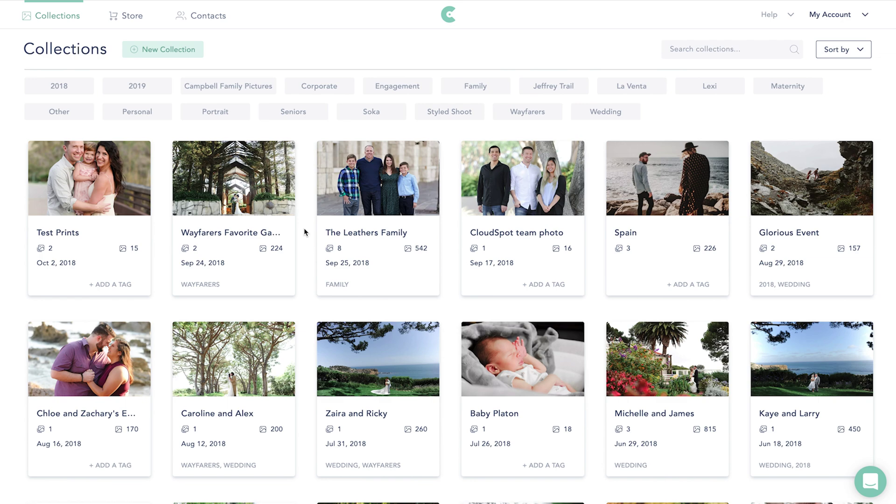
Step: Open The Leathers Family collection and view its Family Photos - 2014 folder
left_click(387, 232)
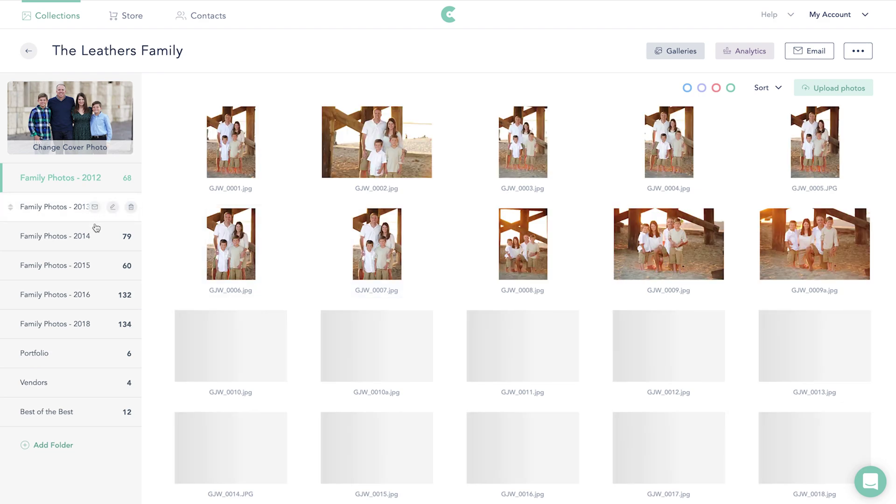
left_click(82, 245)
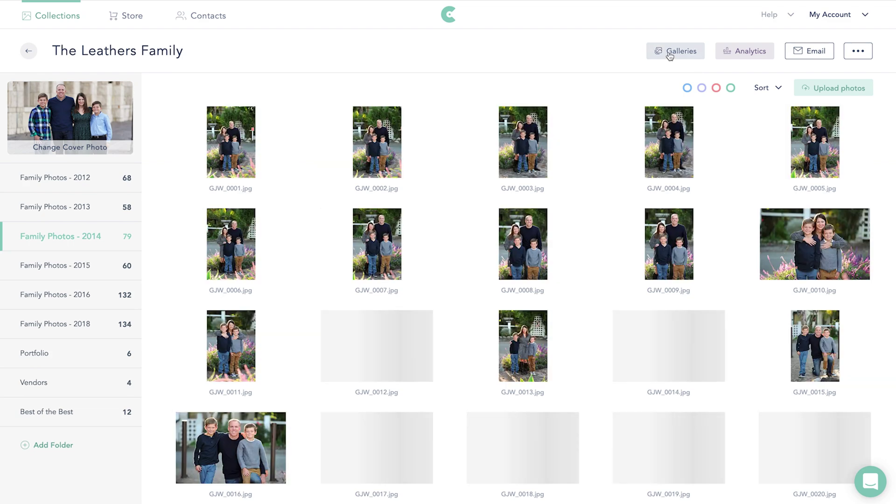
Step: Browse The Leathers Family galleries list, then show the collection's analytics overview
left_click(671, 55)
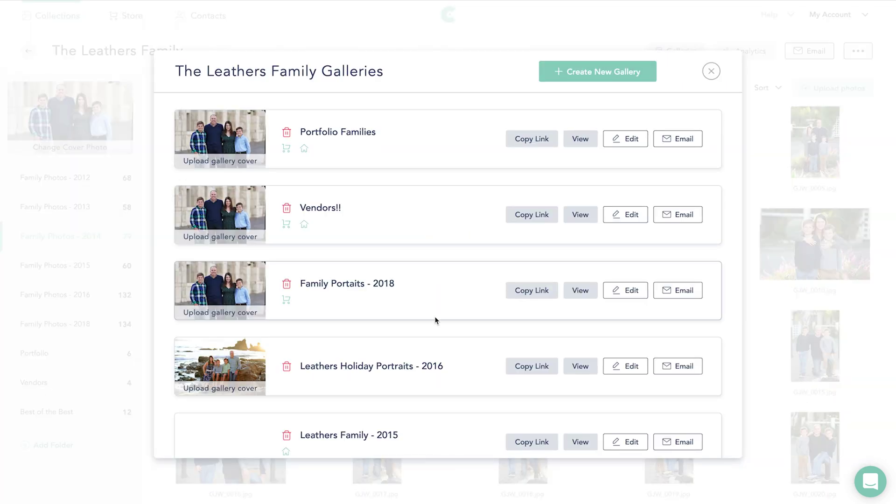
scroll(435, 321, "down", 1)
scroll(435, 321, "down", 3)
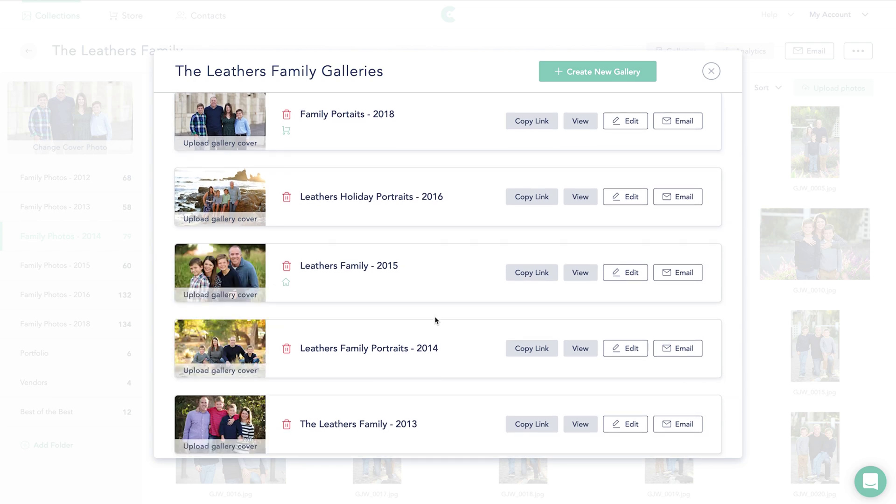
scroll(435, 320, "down", 1)
scroll(435, 321, "down", 2)
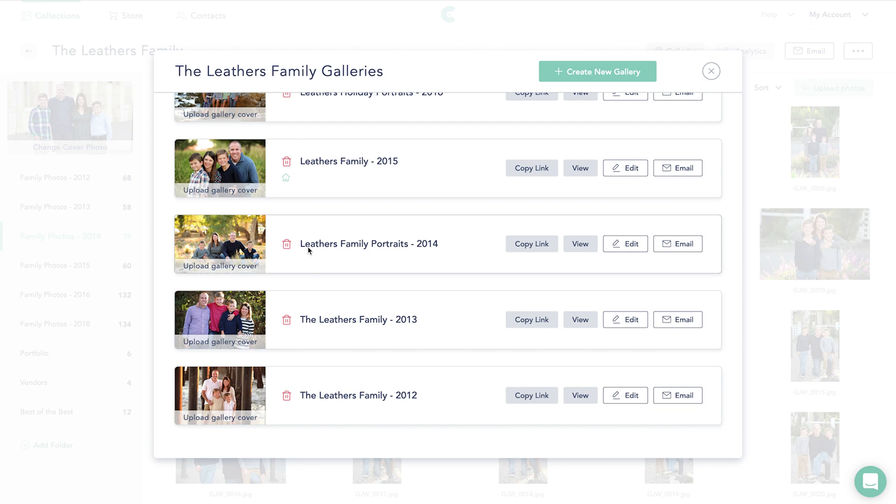
left_click(712, 72)
left_click(752, 54)
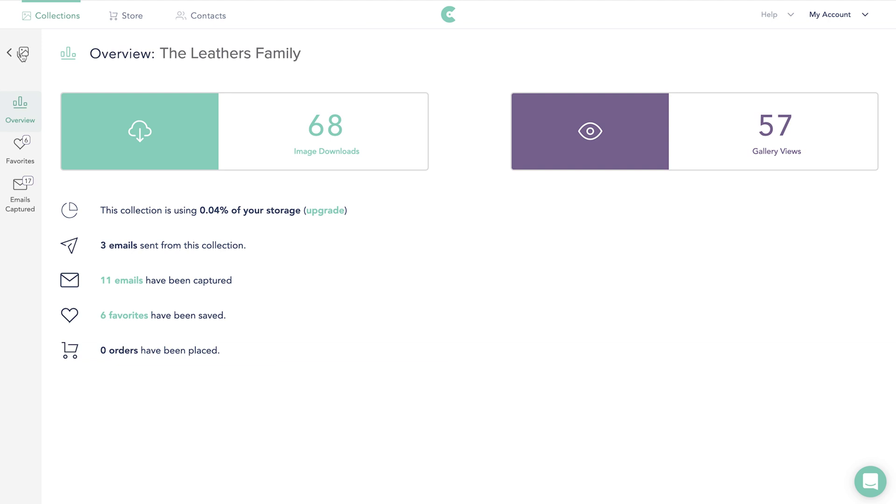
Step: Return from the analytics overview to The Leathers Family collection photos
left_click(23, 54)
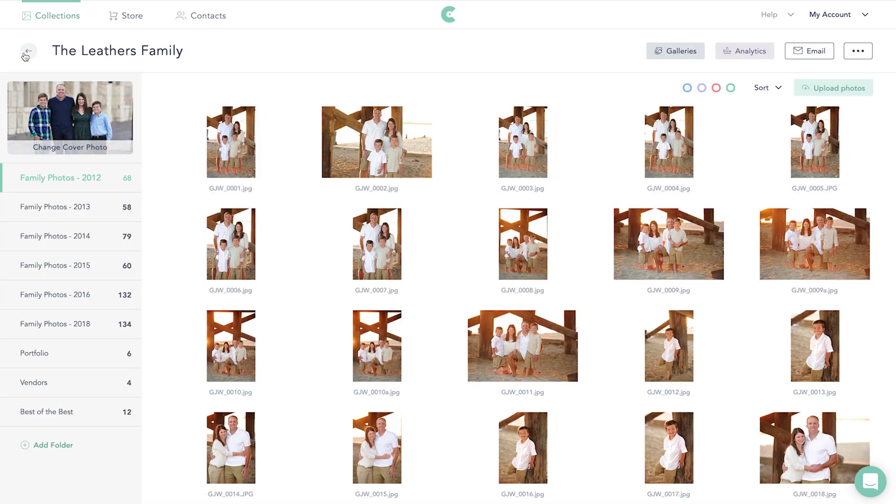